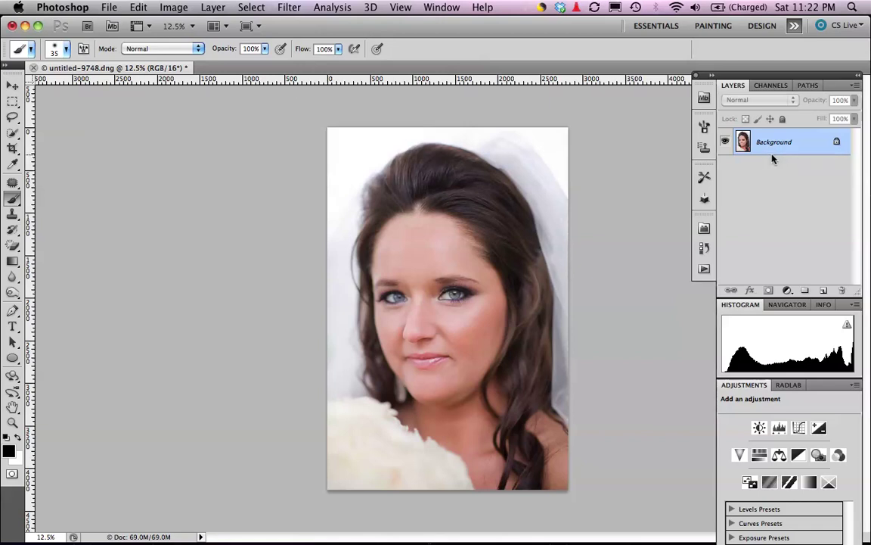
Duplicate the Background layer, set the copy's blend mode to Screen and add a black hide-all layer mask to it
key(super+j)
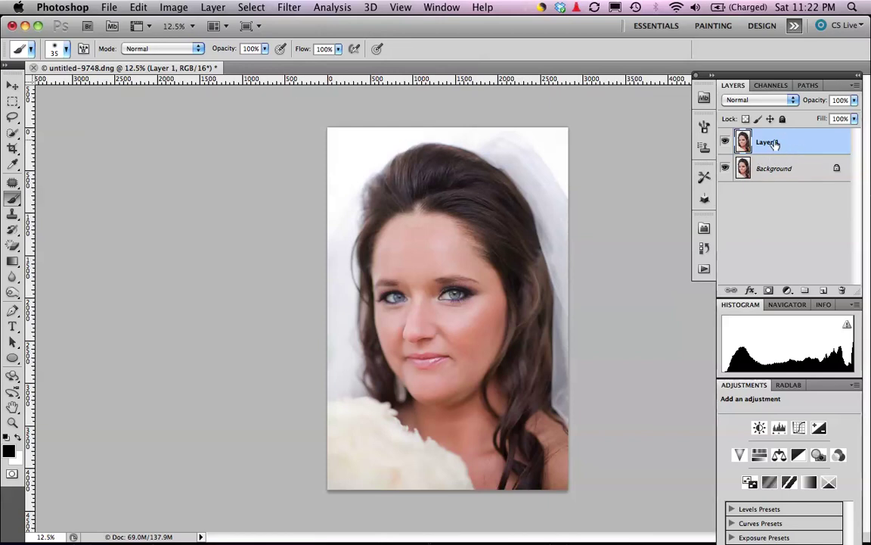
click(794, 101)
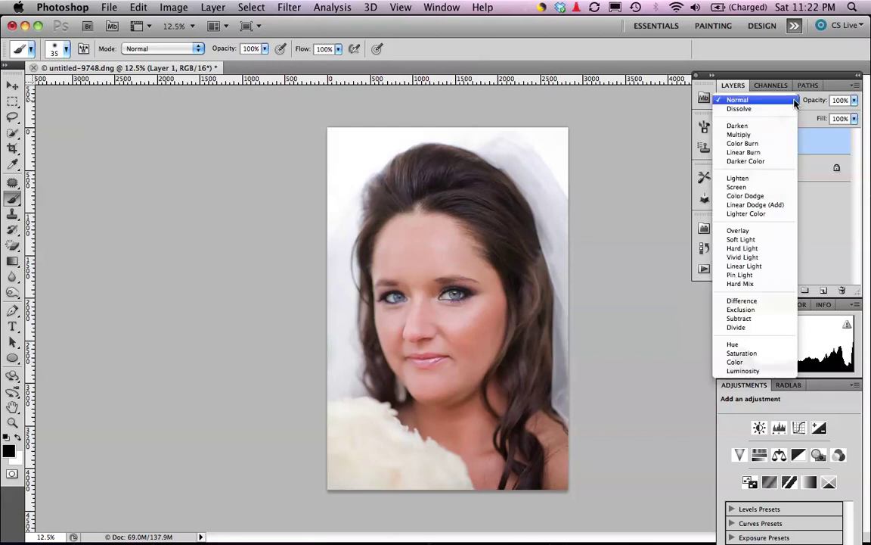
click(743, 188)
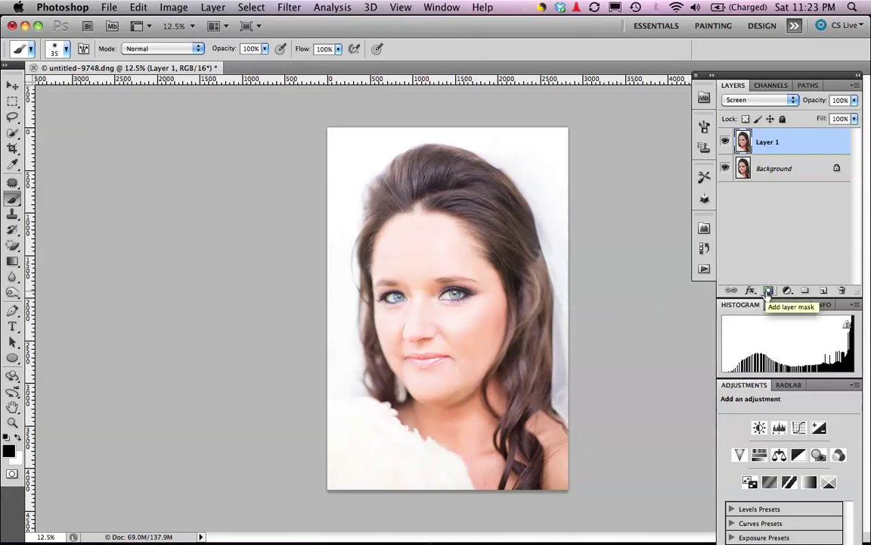
alt+click(768, 291)
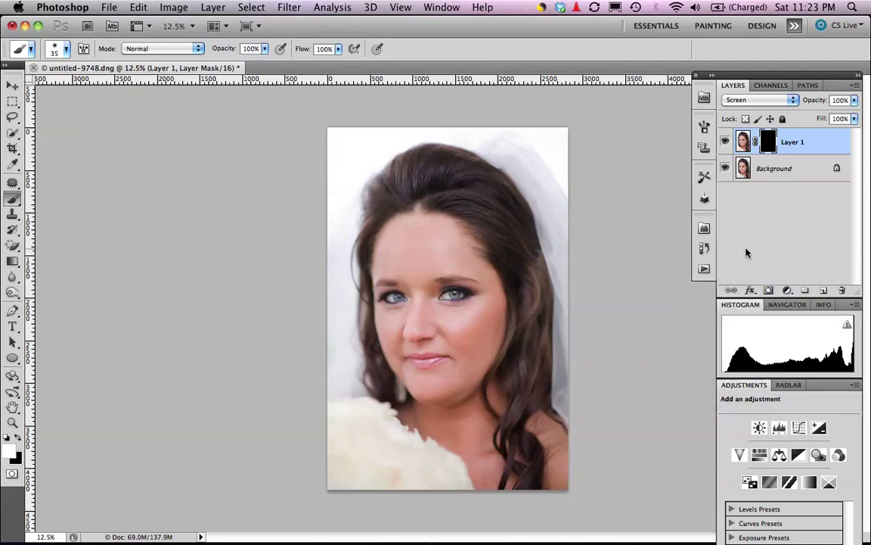
Paint white on Layer 1's mask over the whites of the green-looking eye, and remove the spill along its lower lid with black
key(super+equal)
key(super+equal)
key(super+equal)
key(super+equal)
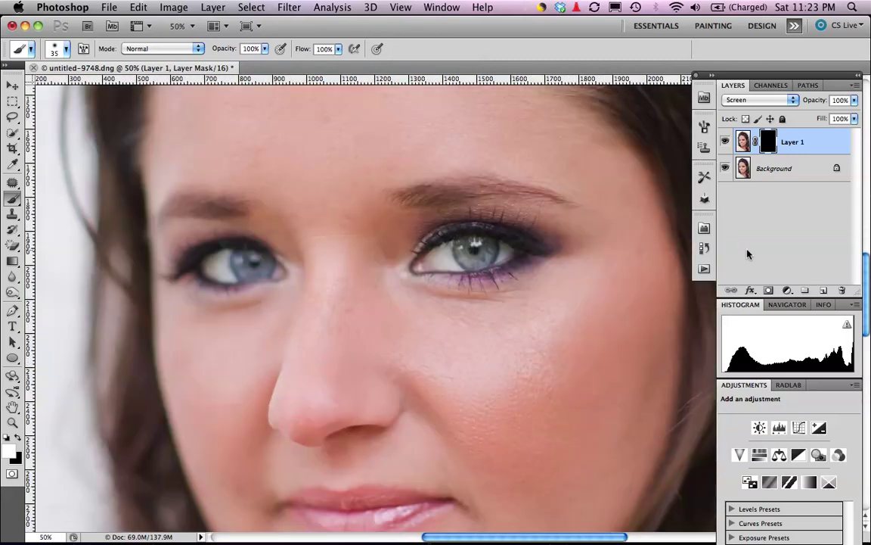
key(super+equal)
key(super+equal)
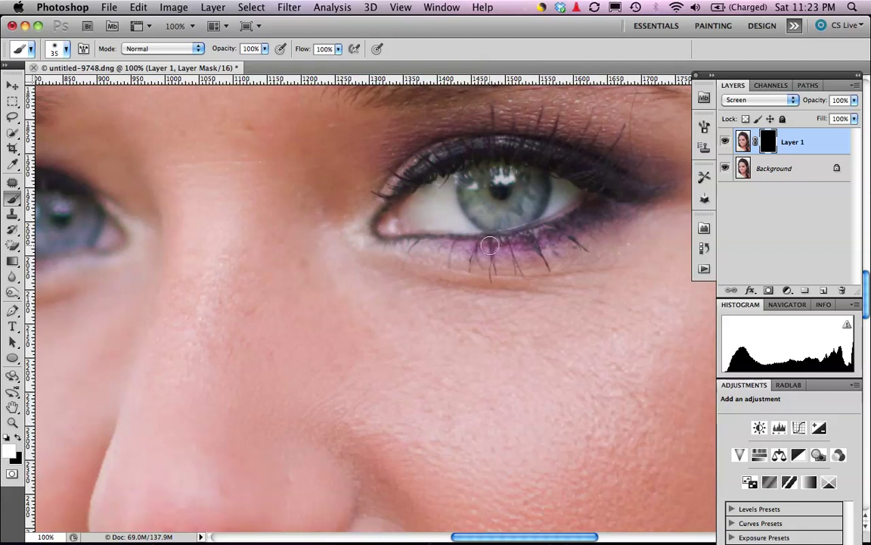
mouse_move(408, 208)
mouse_down()
mouse_move(408, 195)
mouse_move(412, 222)
mouse_move(415, 201)
mouse_move(428, 220)
mouse_move(447, 177)
mouse_move(459, 224)
mouse_move(387, 212)
mouse_move(548, 219)
mouse_move(503, 188)
mouse_move(506, 168)
mouse_move(577, 197)
mouse_move(568, 201)
mouse_up()
mouse_move(407, 195)
mouse_down()
mouse_move(443, 181)
mouse_move(414, 194)
mouse_move(424, 197)
mouse_move(415, 207)
mouse_move(382, 183)
mouse_move(432, 197)
mouse_move(567, 199)
mouse_up()
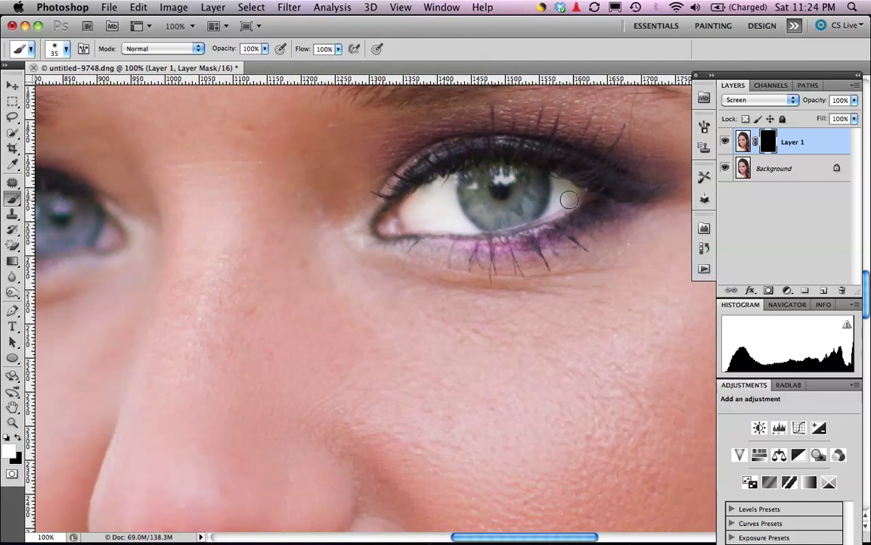
mouse_move(429, 197)
mouse_down()
mouse_move(442, 210)
mouse_move(420, 208)
mouse_move(424, 198)
mouse_up()
key(x)
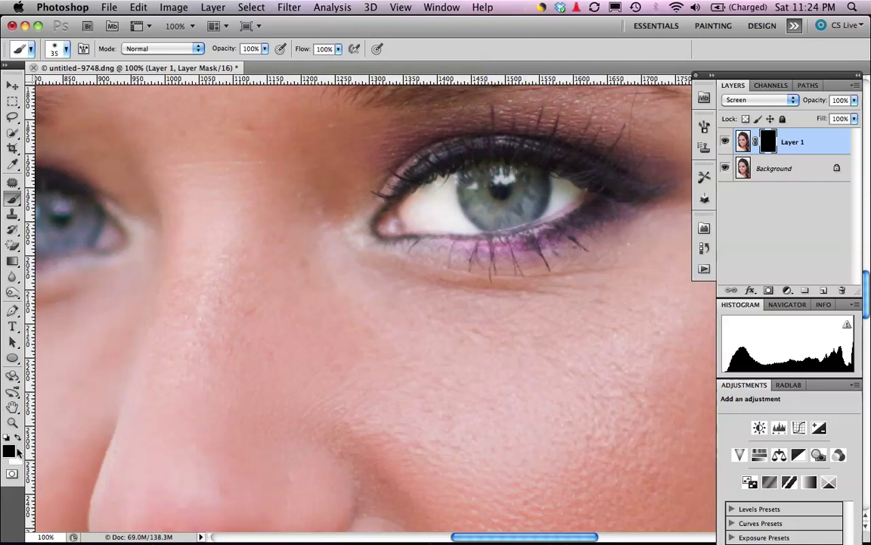
mouse_move(402, 261)
mouse_down()
mouse_move(442, 264)
mouse_move(423, 248)
mouse_move(549, 228)
mouse_up()
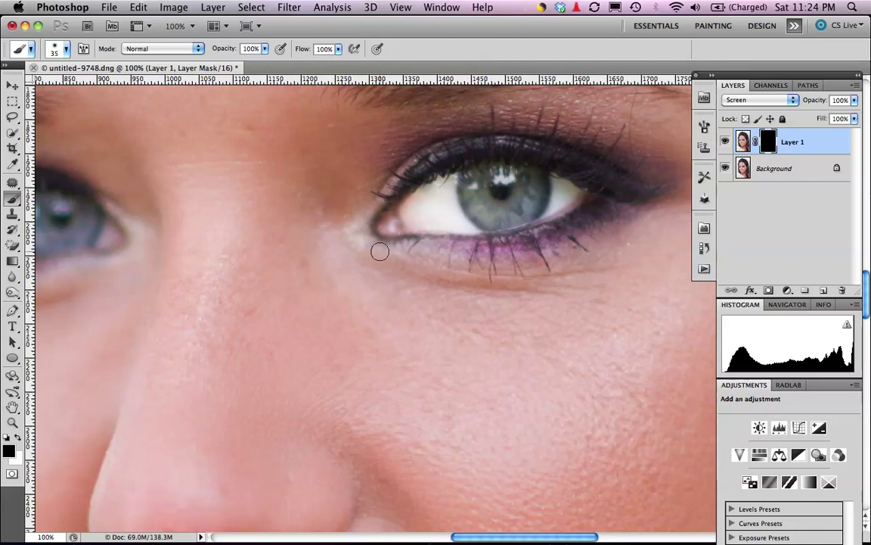
Paint white on Layer 1's mask over the whites of the other, bluer eye, and clean up its outer edge with black
drag(285, 285, 492, 273)
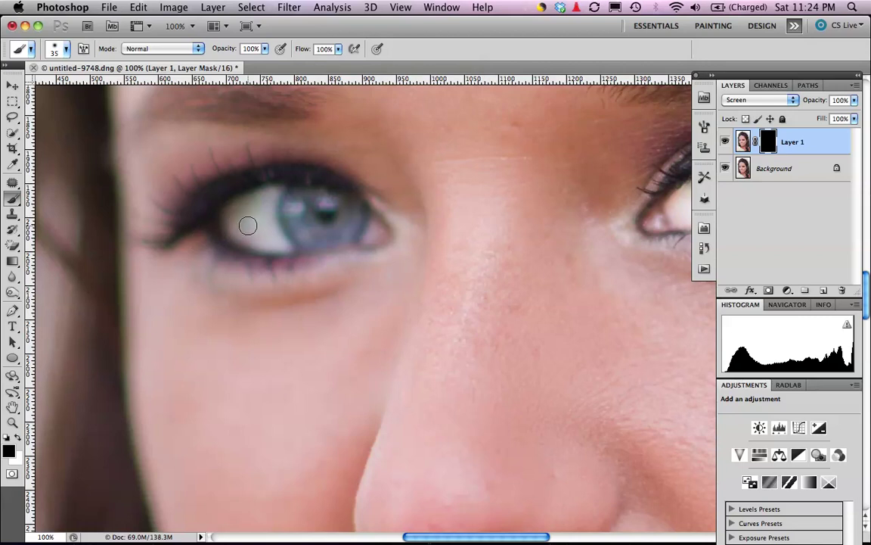
key(x)
mouse_move(248, 227)
mouse_down()
mouse_move(216, 212)
mouse_move(232, 241)
mouse_move(232, 206)
mouse_move(227, 220)
mouse_move(239, 197)
mouse_move(225, 199)
mouse_move(261, 191)
mouse_move(239, 180)
mouse_move(248, 170)
mouse_move(242, 209)
mouse_move(275, 237)
mouse_move(236, 233)
mouse_move(220, 216)
mouse_move(269, 185)
mouse_up()
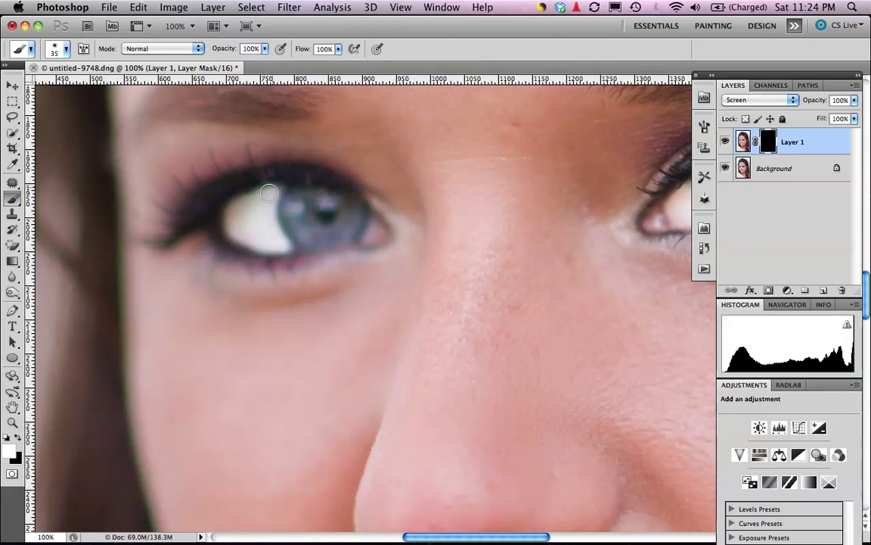
mouse_move(348, 243)
mouse_down()
mouse_move(378, 227)
mouse_move(338, 206)
mouse_move(384, 247)
mouse_up()
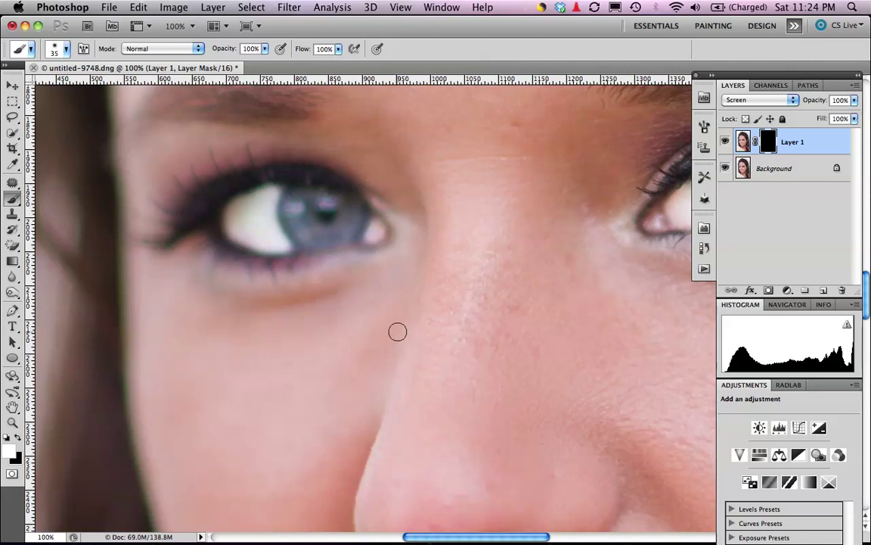
key(x)
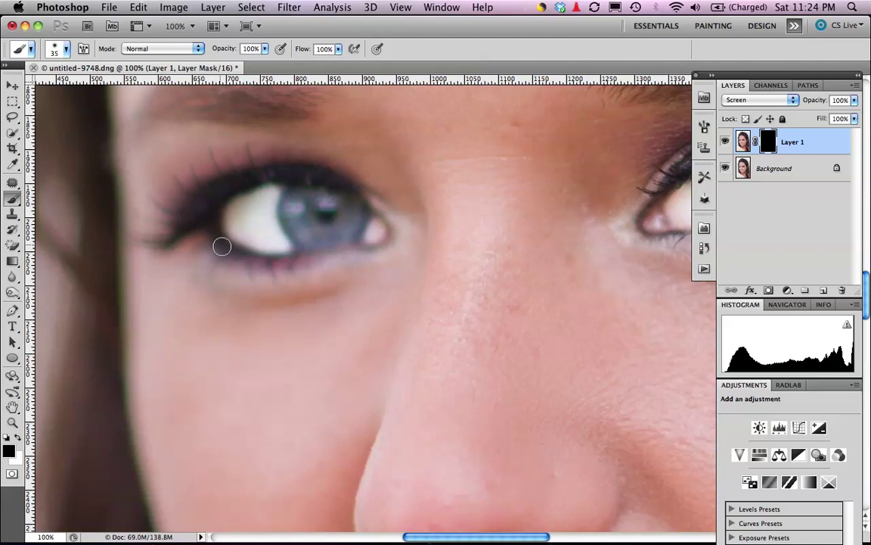
drag(218, 231, 274, 233)
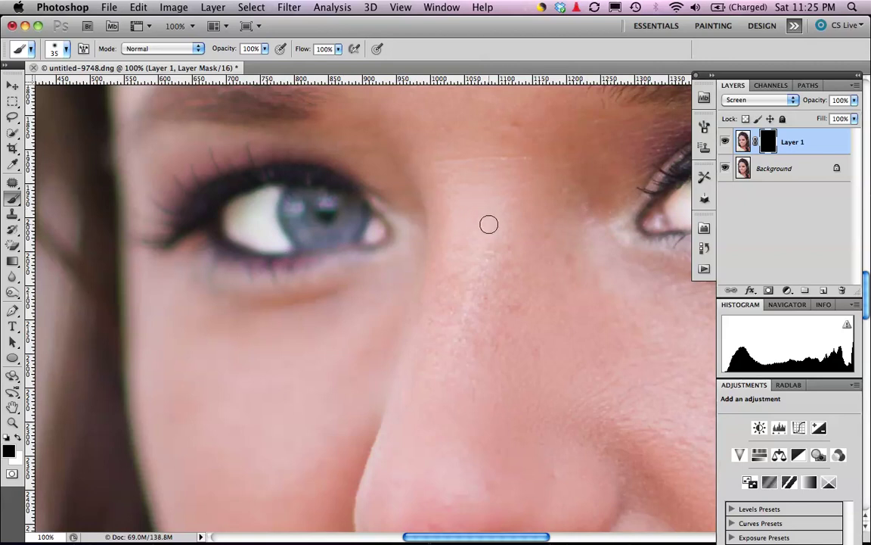
Lower Layer 1's opacity to 23% and compare both eyes with the layer hidden and shown
drag(541, 254, 357, 291)
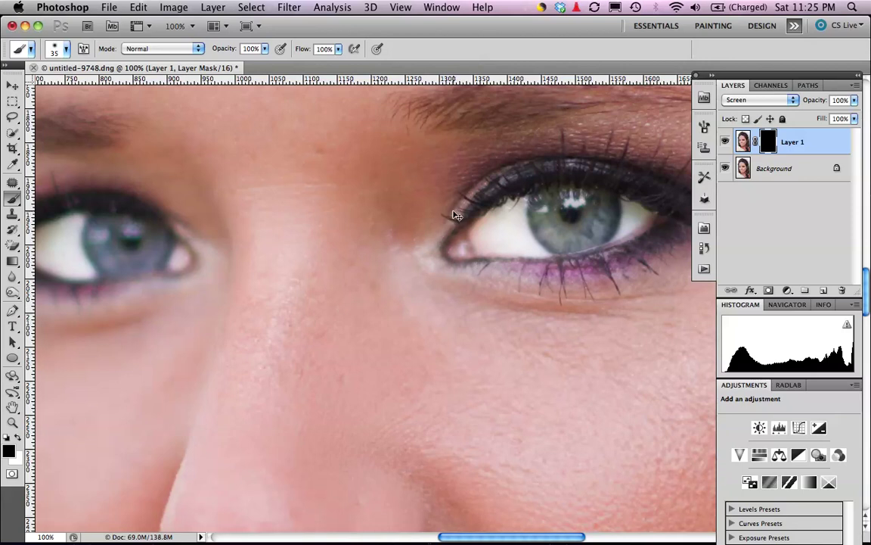
scroll(454, 215, down, 3)
scroll(456, 214, down, 1)
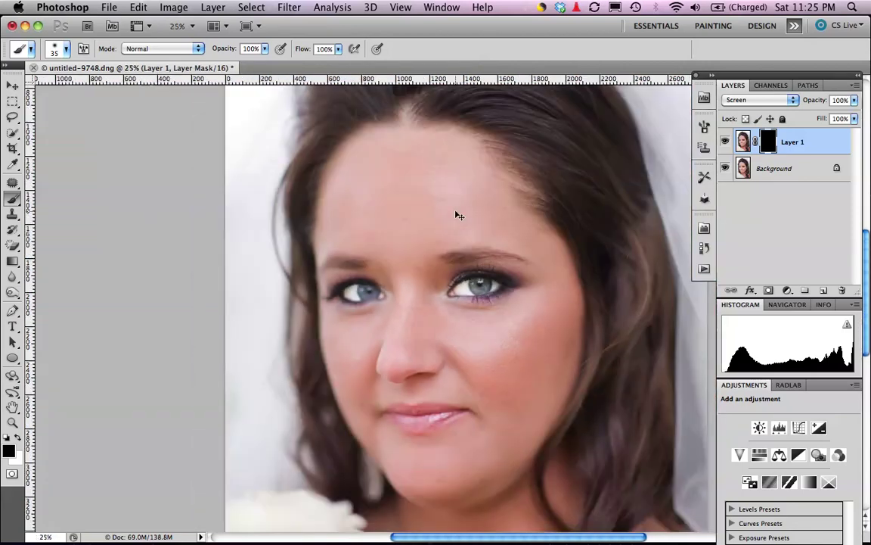
scroll(456, 212, down, 1)
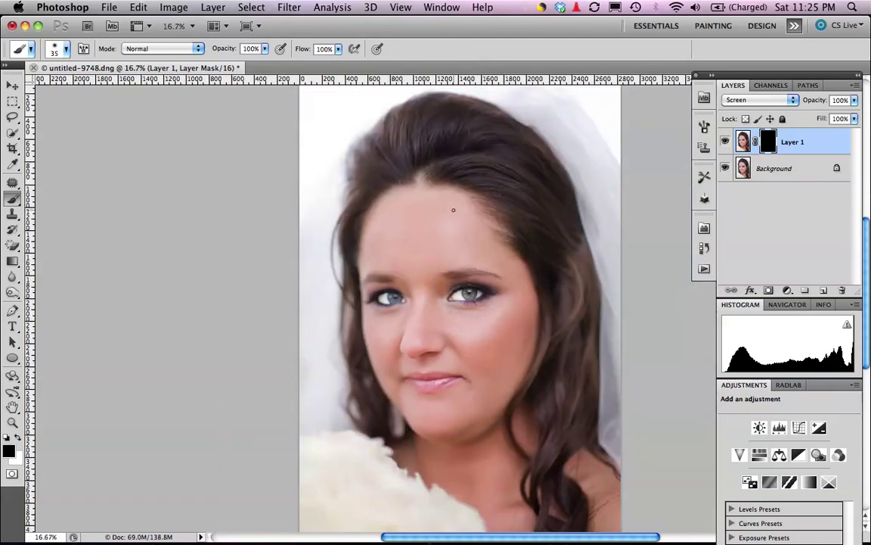
scroll(456, 213, up, 3)
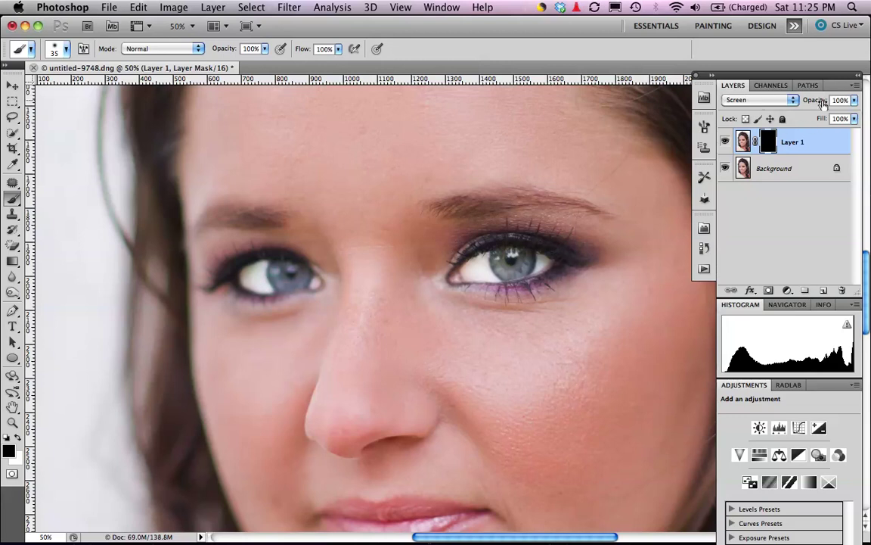
drag(825, 102, 771, 100)
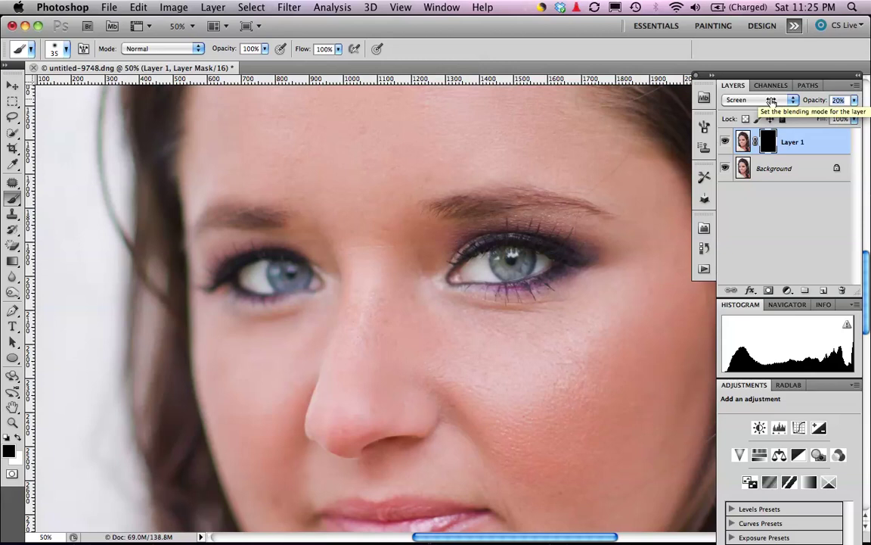
drag(770, 101, 774, 101)
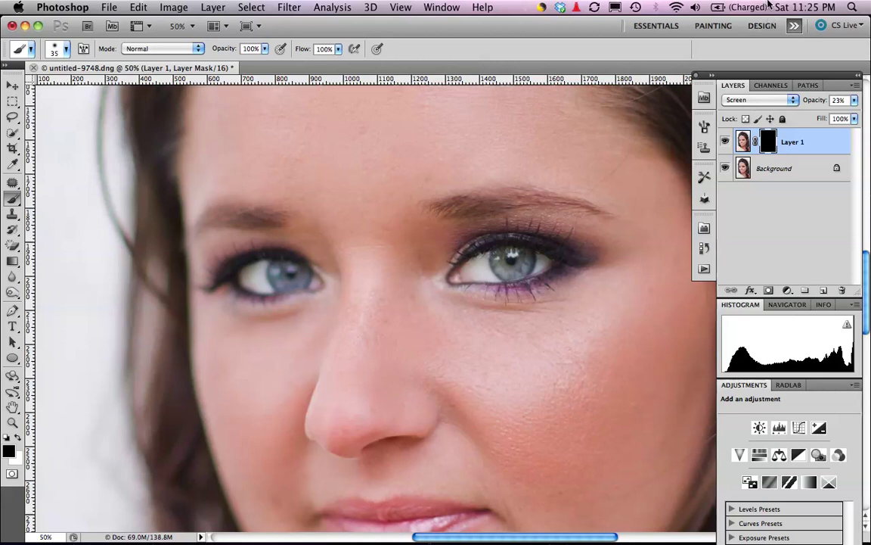
click(725, 143)
click(726, 143)
click(726, 142)
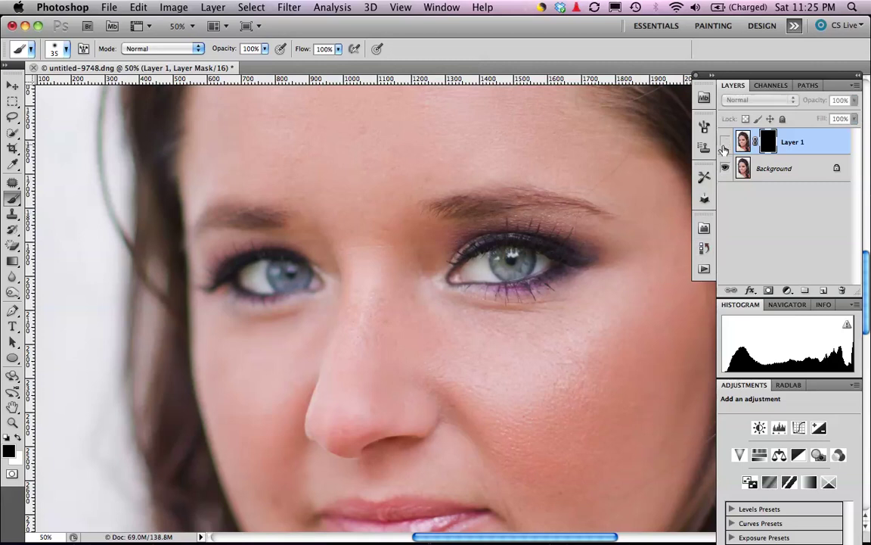
click(725, 142)
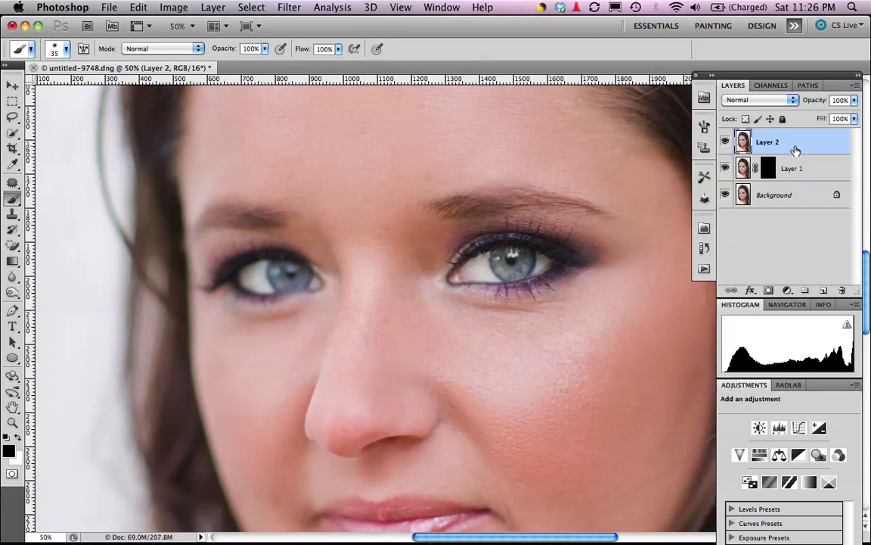
Add an Exposure adjustment layer above Layer 2 with exposure +1.08 and gamma correction 0.71
click(817, 428)
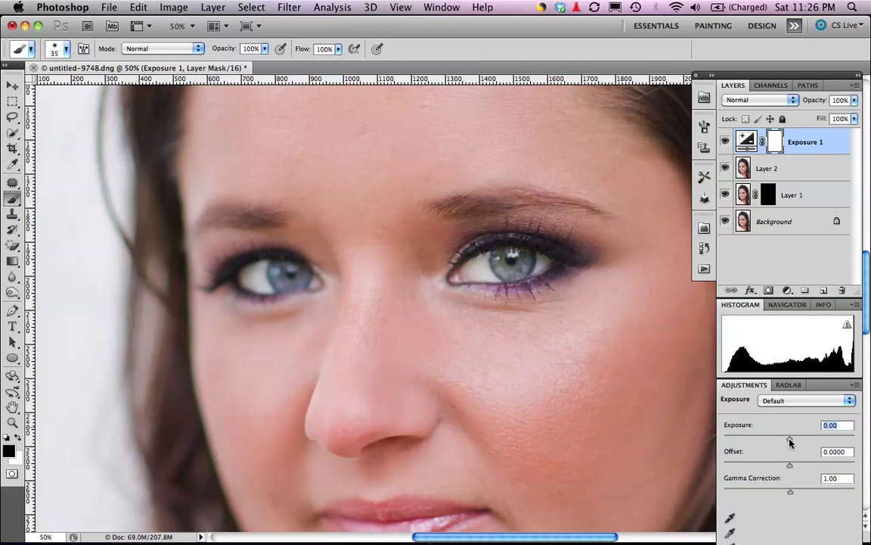
drag(790, 440, 796, 441)
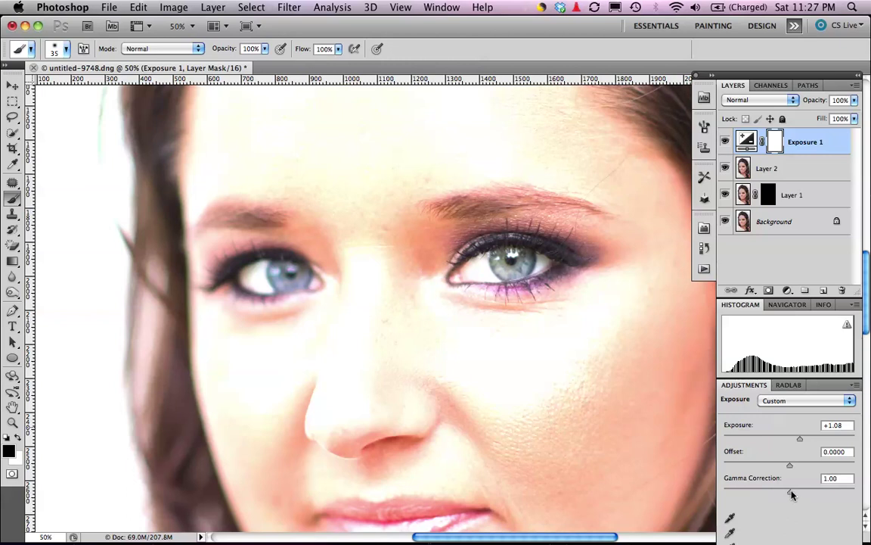
drag(790, 494, 804, 494)
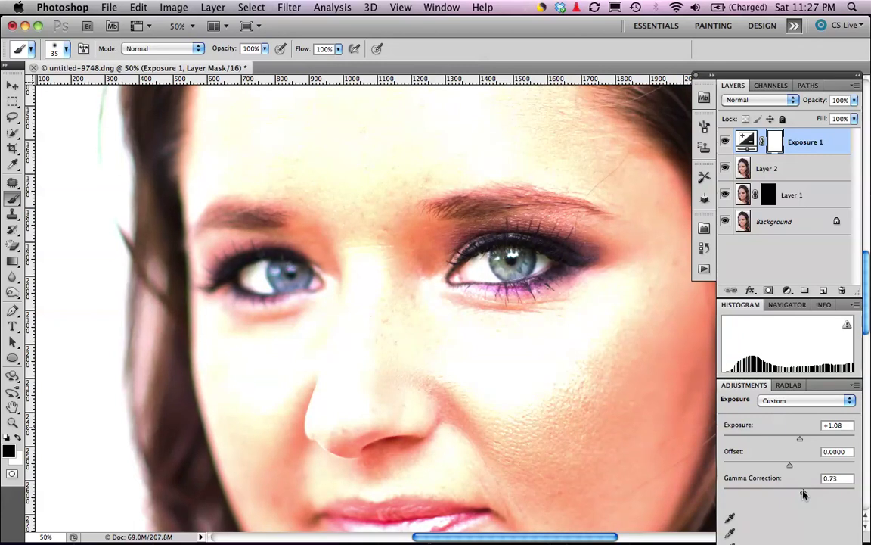
drag(803, 494, 804, 494)
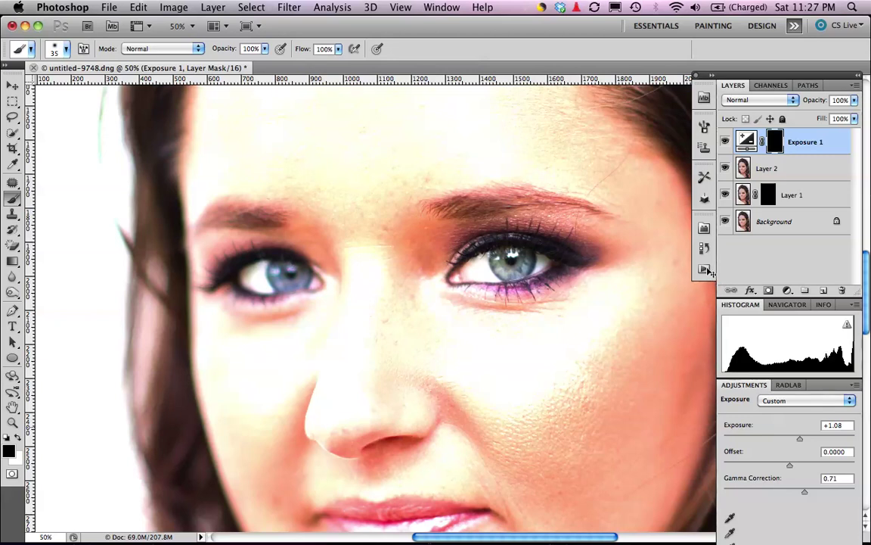
Invert the Exposure 1 mask to black and paint white on it over the irises of both eyes
key(super+i)
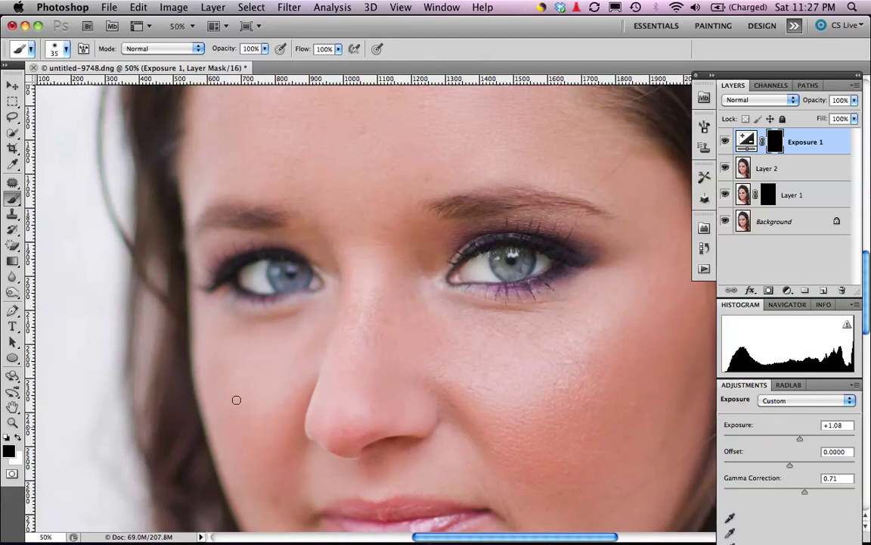
key(x)
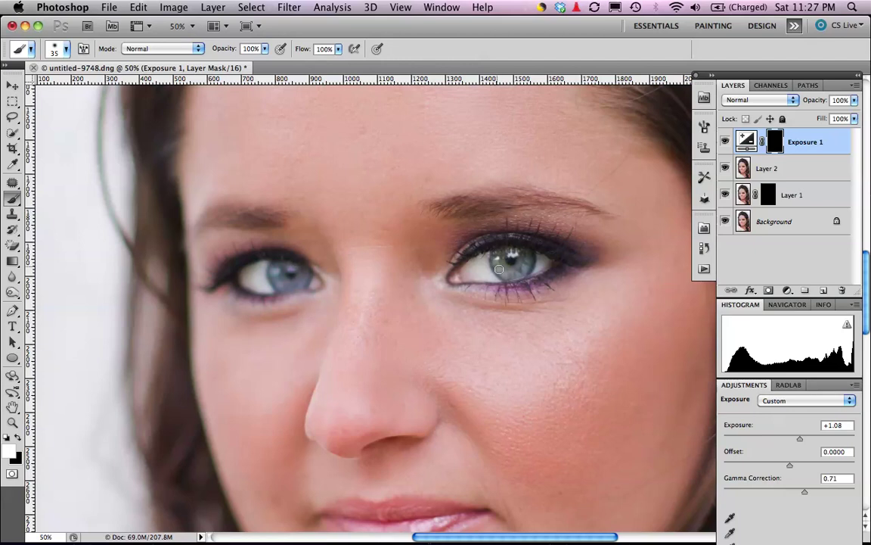
drag(503, 250, 520, 270)
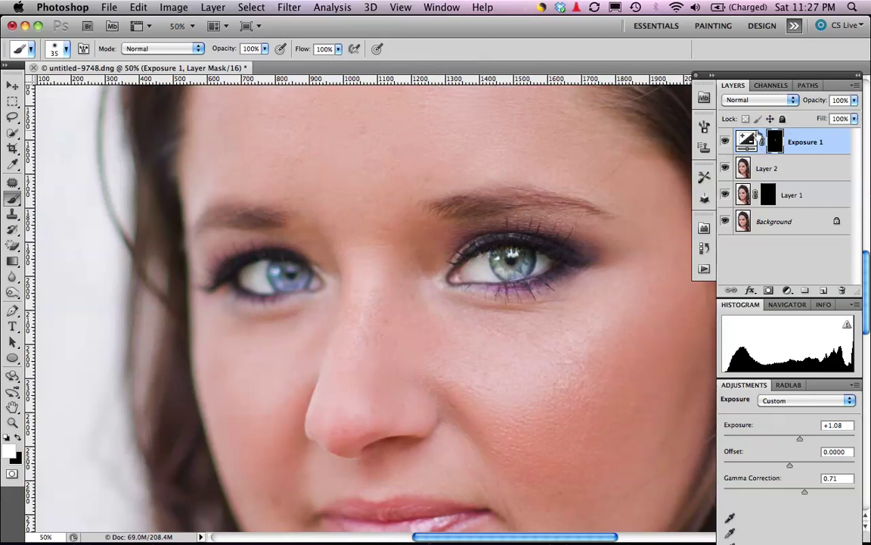
Set the Exposure 1 layer to Luminosity blending at 51% opacity and compare the eyes with it hidden and shown
click(794, 102)
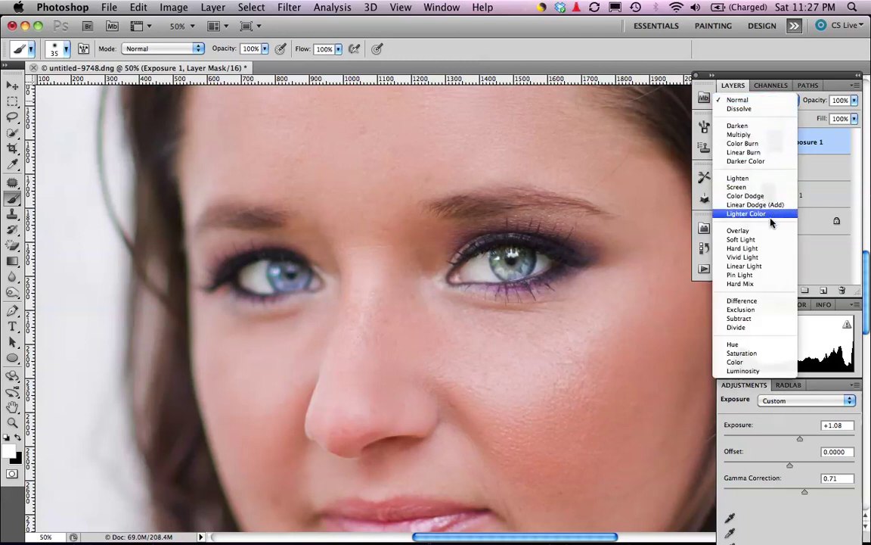
click(758, 371)
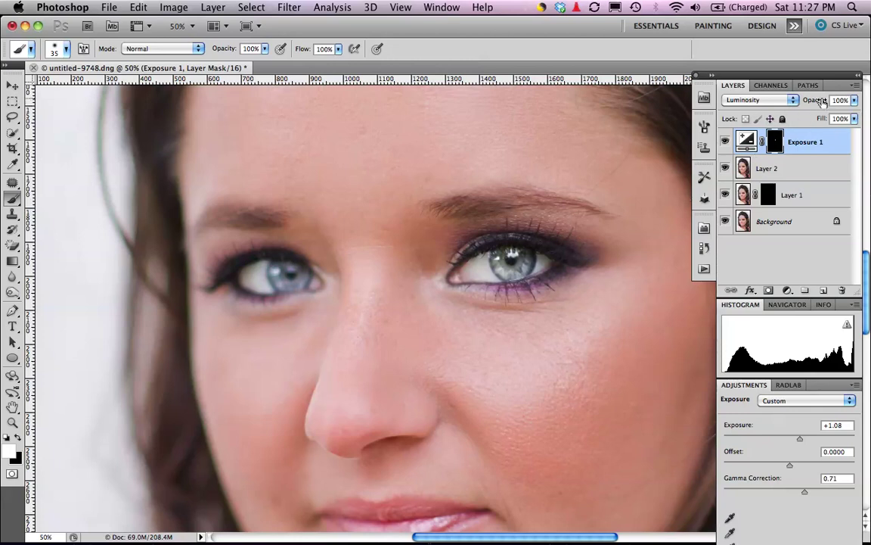
drag(823, 102, 801, 102)
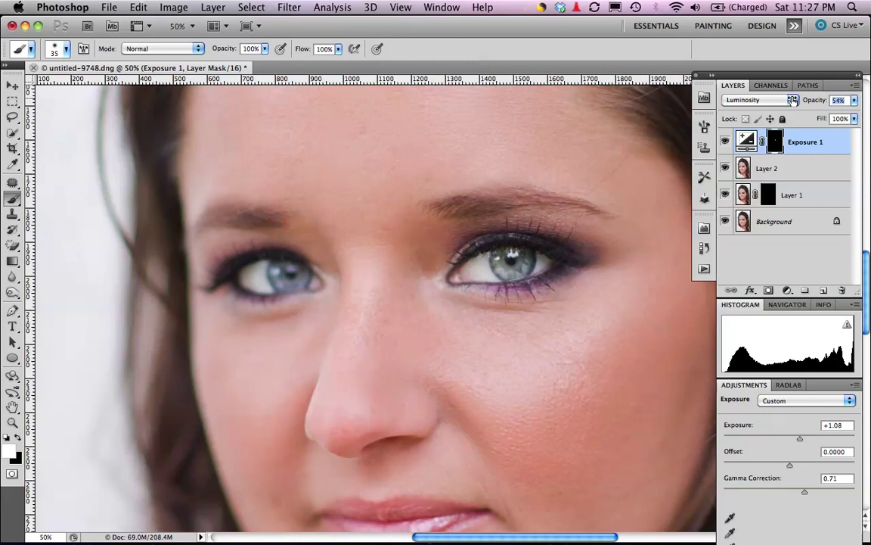
drag(792, 100, 791, 102)
click(726, 143)
click(724, 144)
click(725, 144)
Group the Exposure 1, Layer 2 and Layer 1 layers together above the Background
shift+click(811, 196)
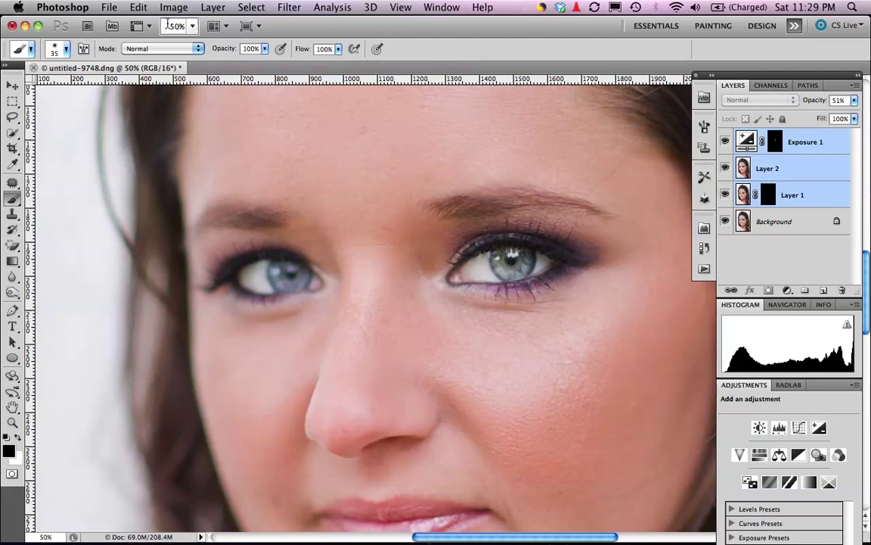
click(215, 8)
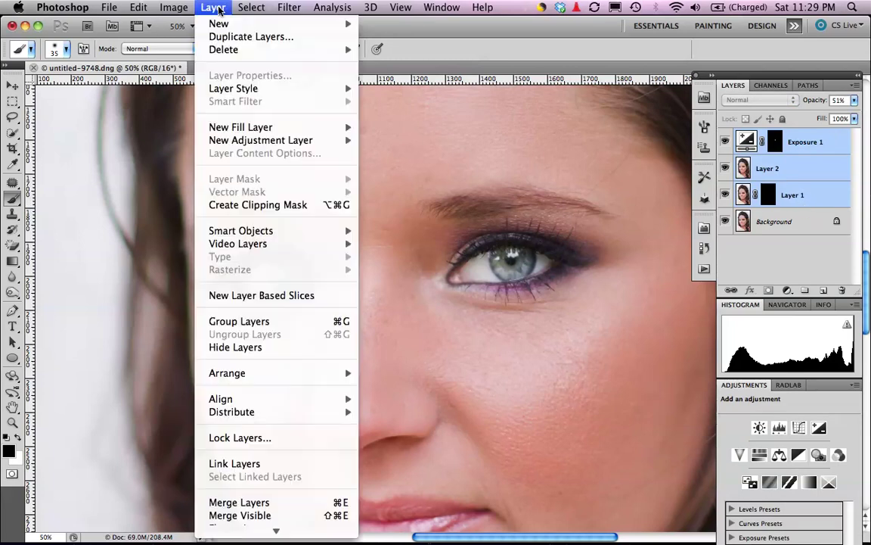
click(266, 323)
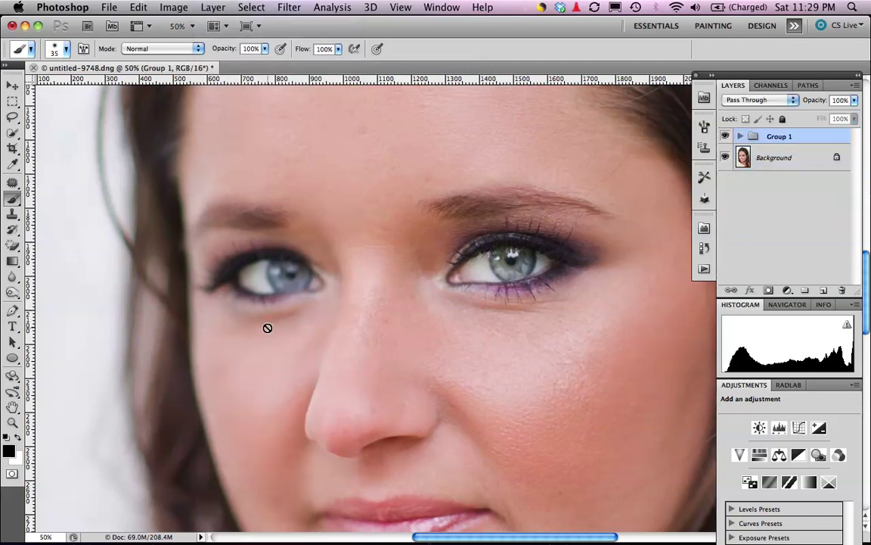
Rename the layer group above the Background to "eye bright"
double_click(779, 139)
text(eye bright)
key(Return)
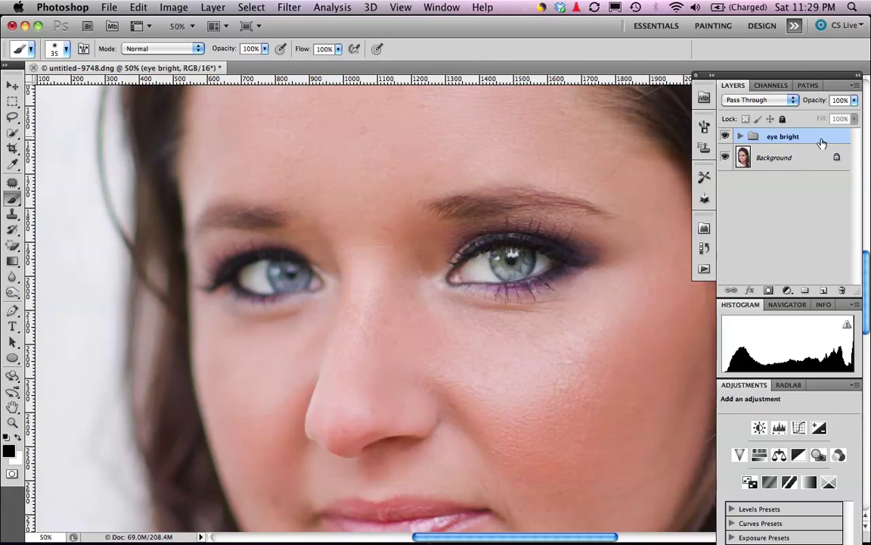
Compare the portrait with the eye bright group hidden and shown, both close up on the eyes and across the wider portrait
click(724, 138)
click(725, 137)
click(725, 137)
click(725, 137)
key(super+minus)
key(super+minus)
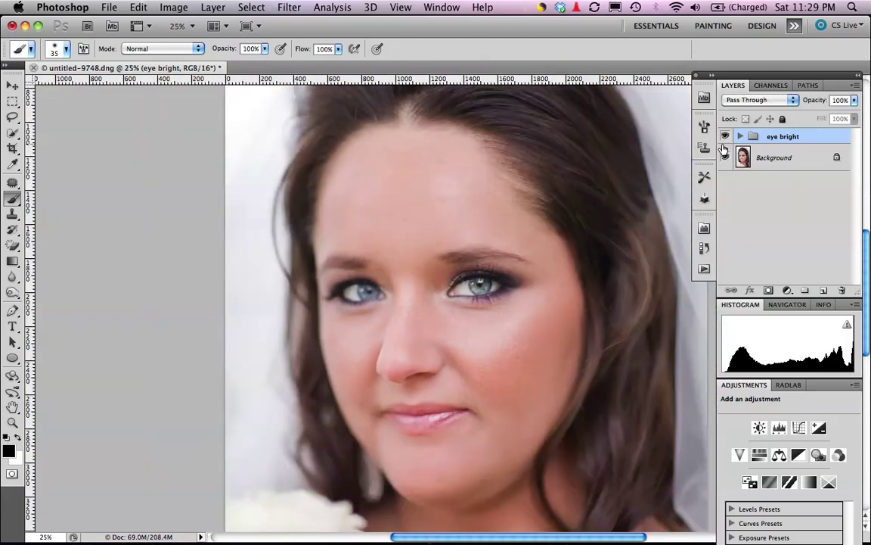
key(super+minus)
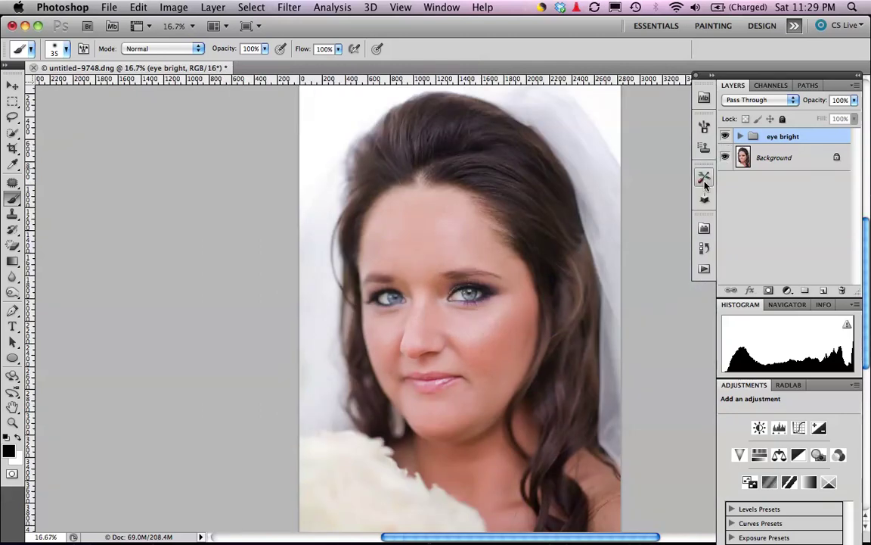
click(726, 137)
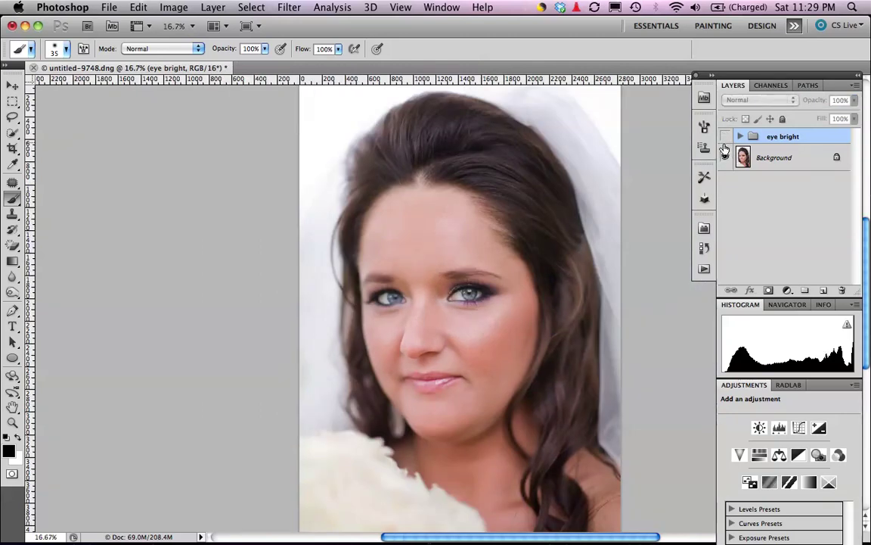
click(725, 137)
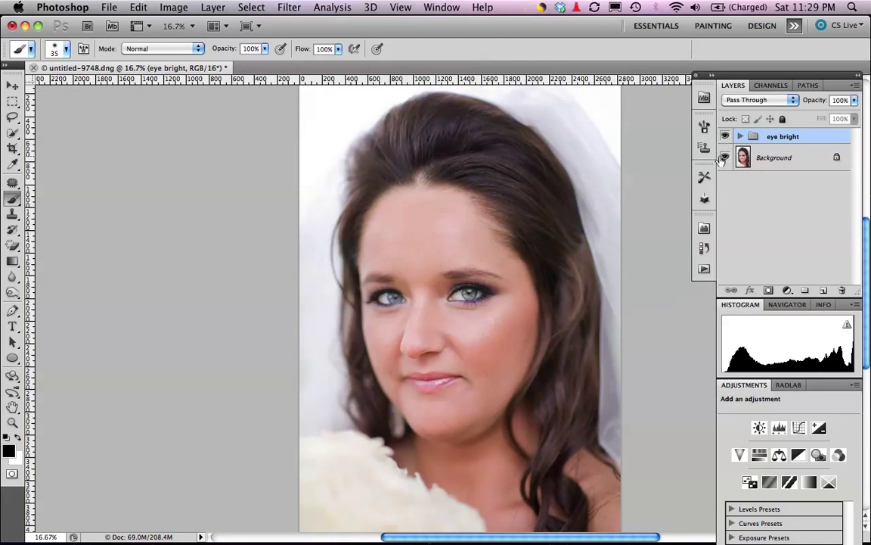
click(725, 138)
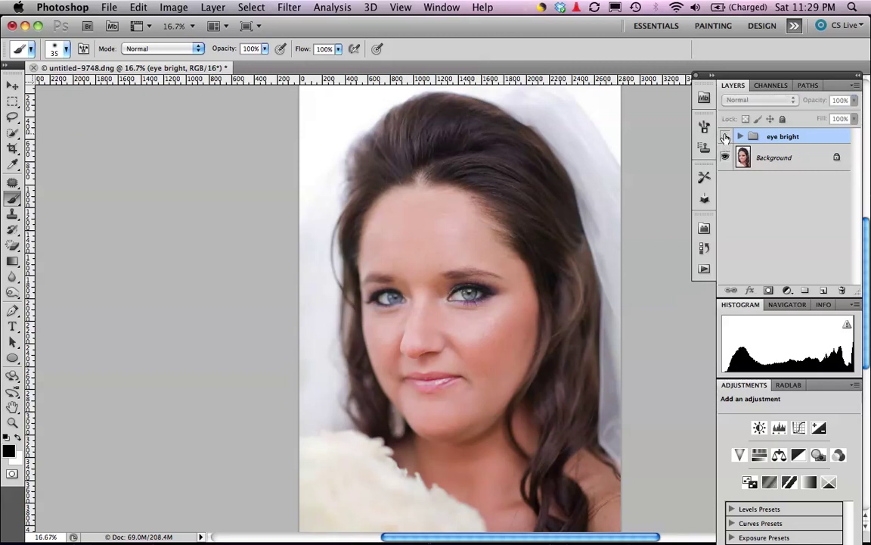
click(725, 137)
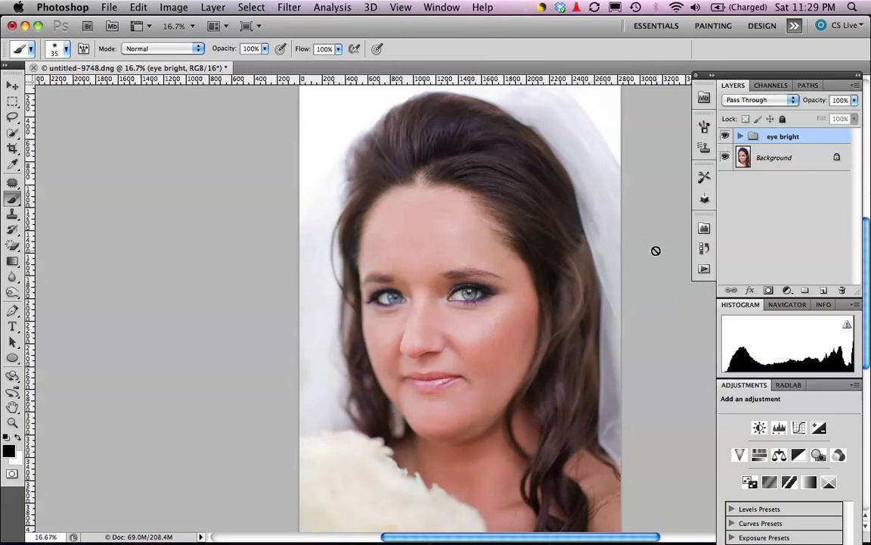